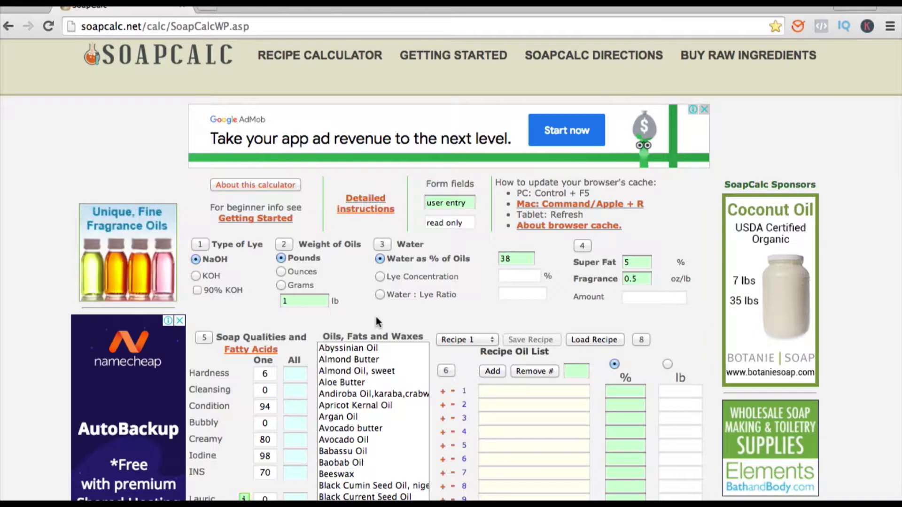
Set the weight of oils to 900 with grams as the unit
scroll(351, 317, down, 2)
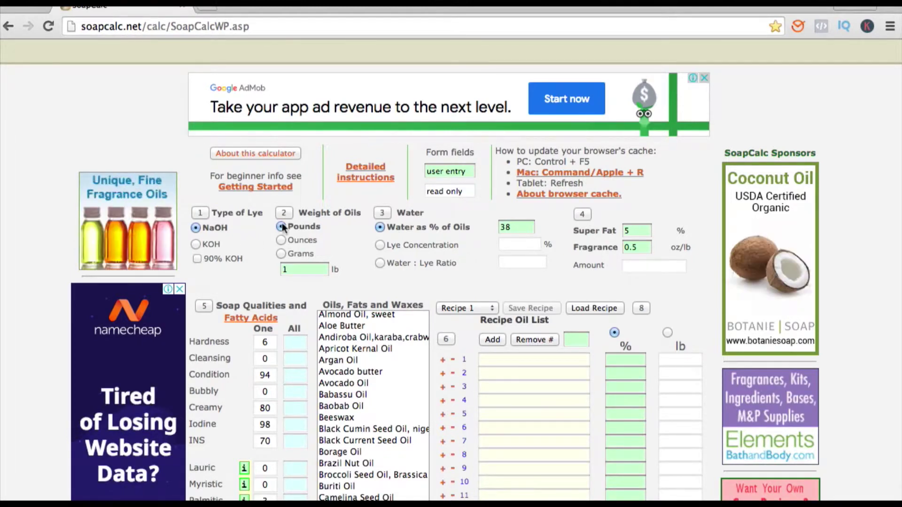
click(281, 253)
double_click(296, 268)
text(500)
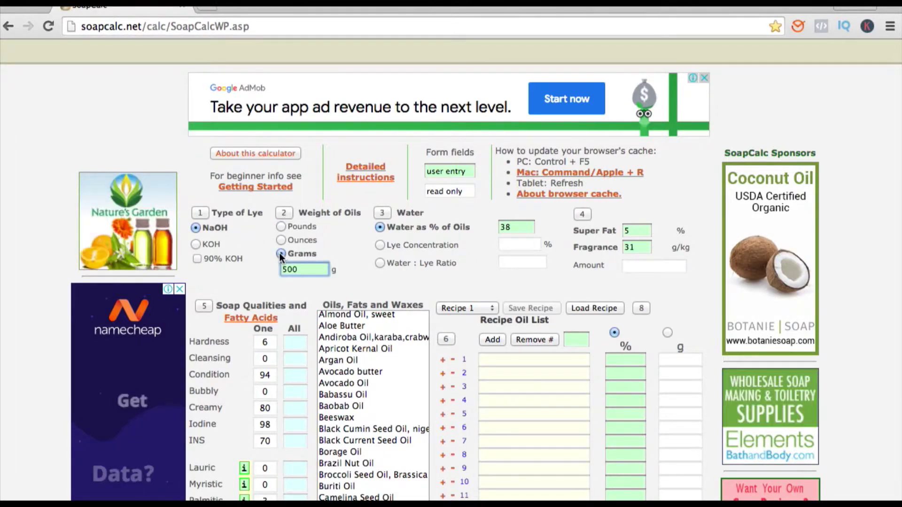
key(BackSpace)
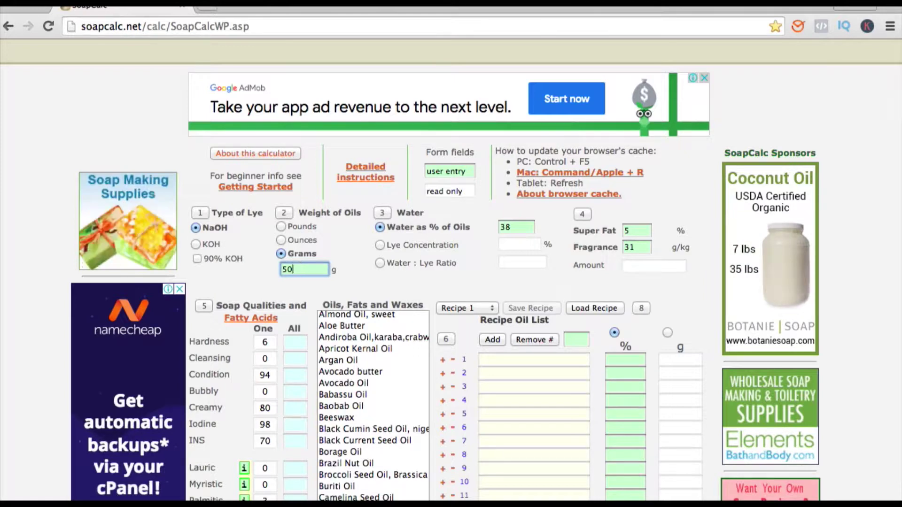
text(900)
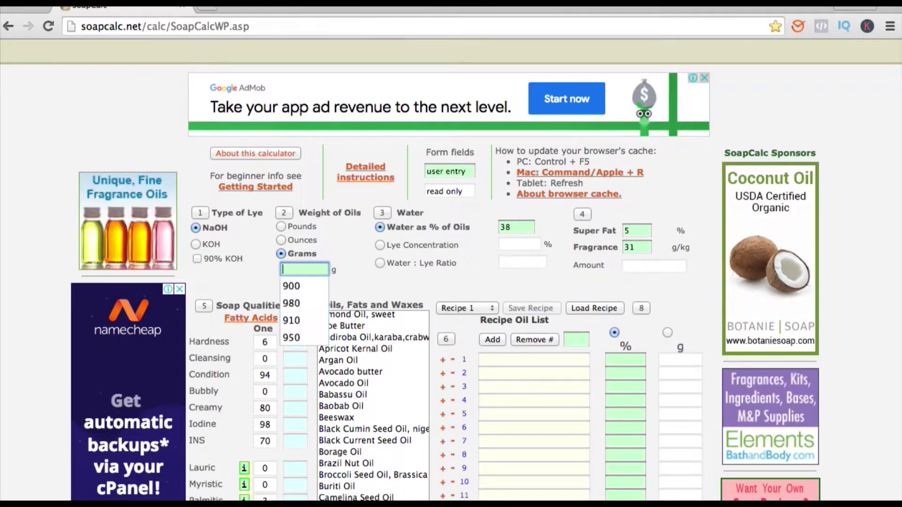
click(296, 288)
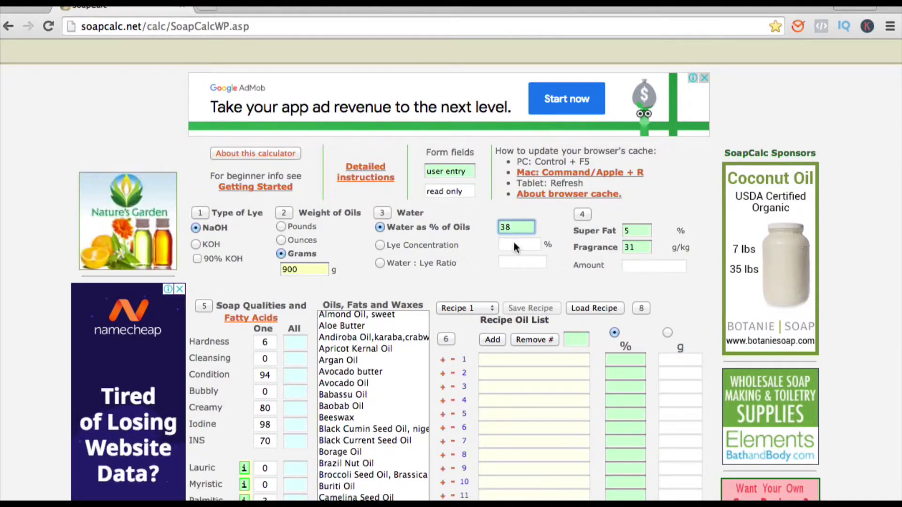
Set the super fat to 0% and the fragrance to 25 g/kg
click(639, 229)
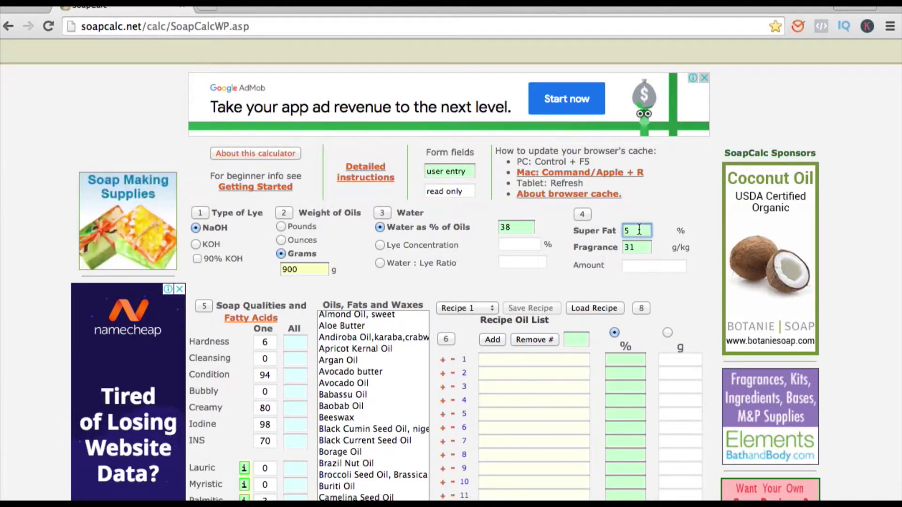
key(BackSpace)
text(0)
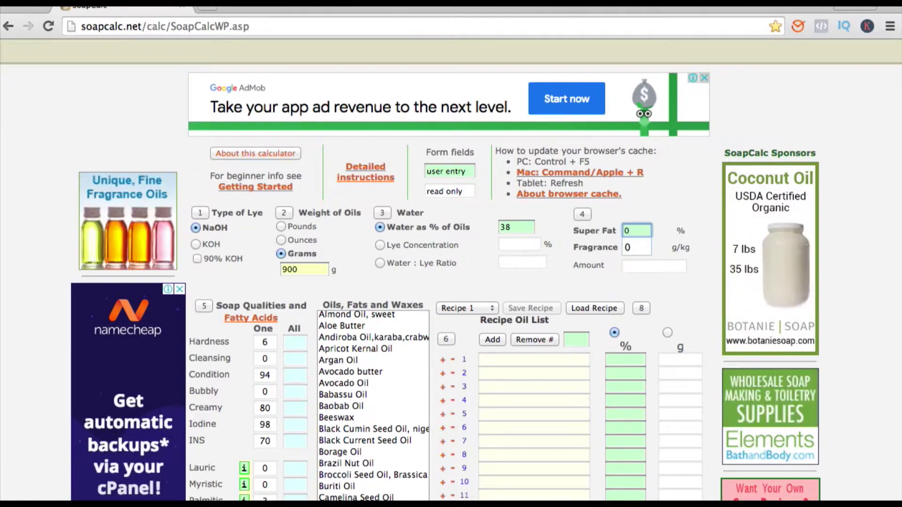
click(640, 245)
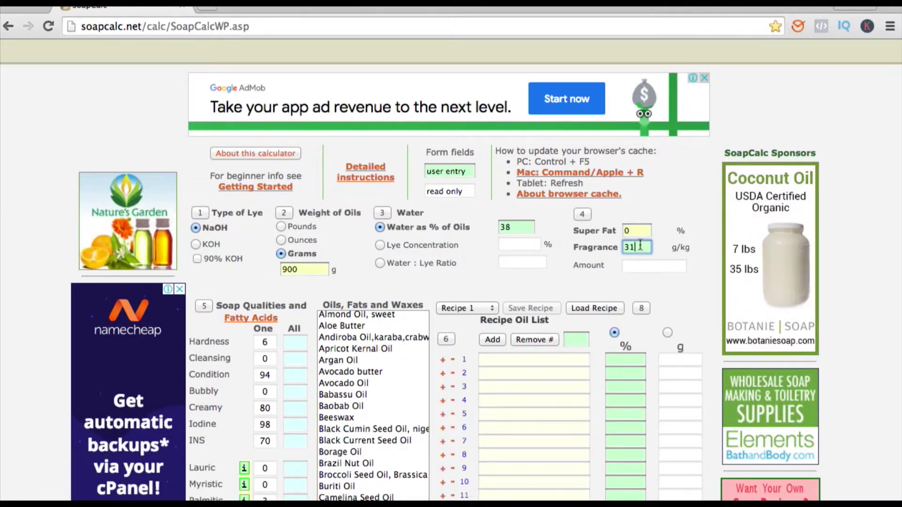
key(BackSpace)
key(BackSpace)
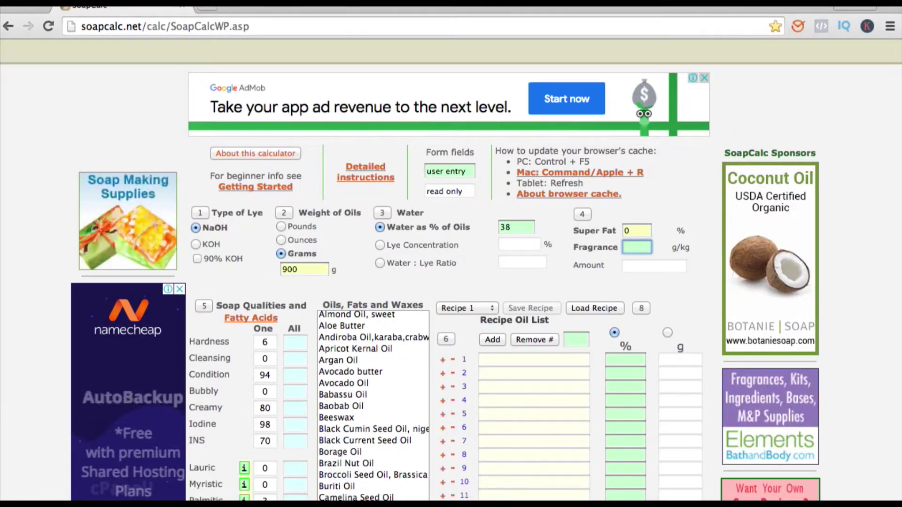
text(2)
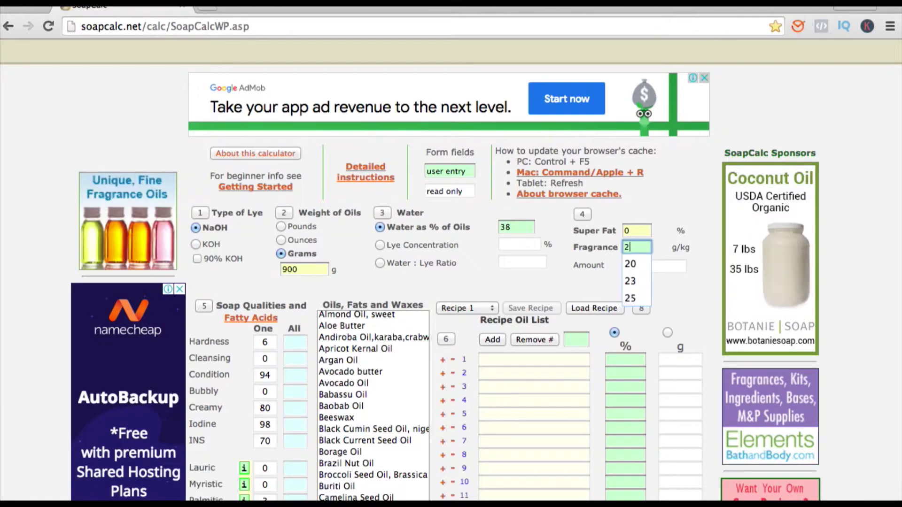
text(5)
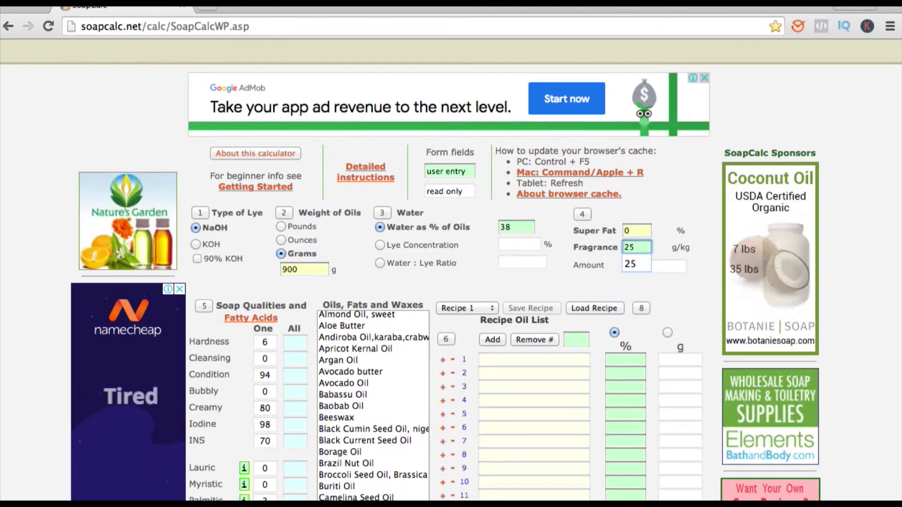
click(641, 264)
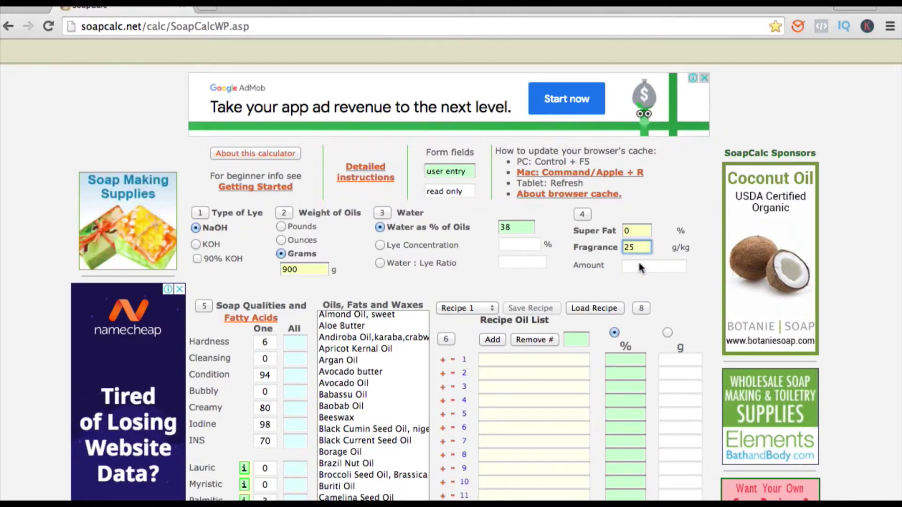
click(544, 291)
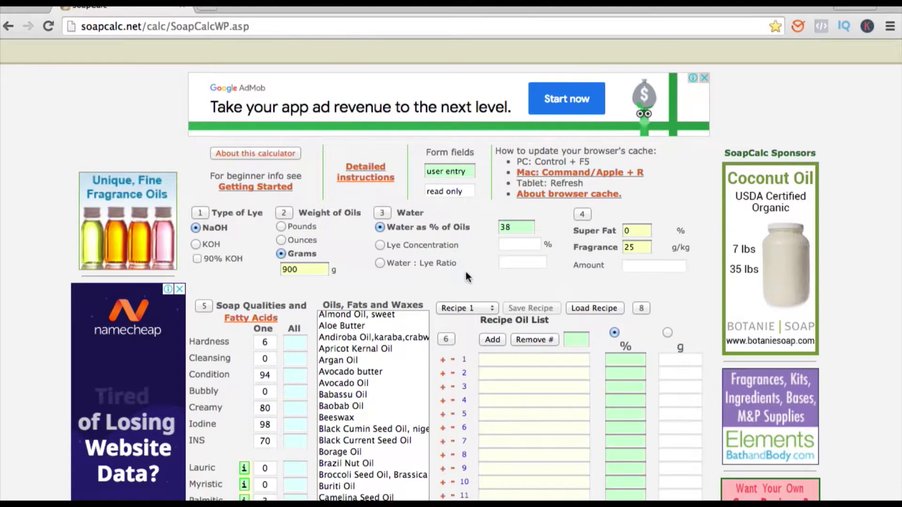
Add Olive Oil pomace to the recipe oil list as the first oil
scroll(466, 272, down, 3)
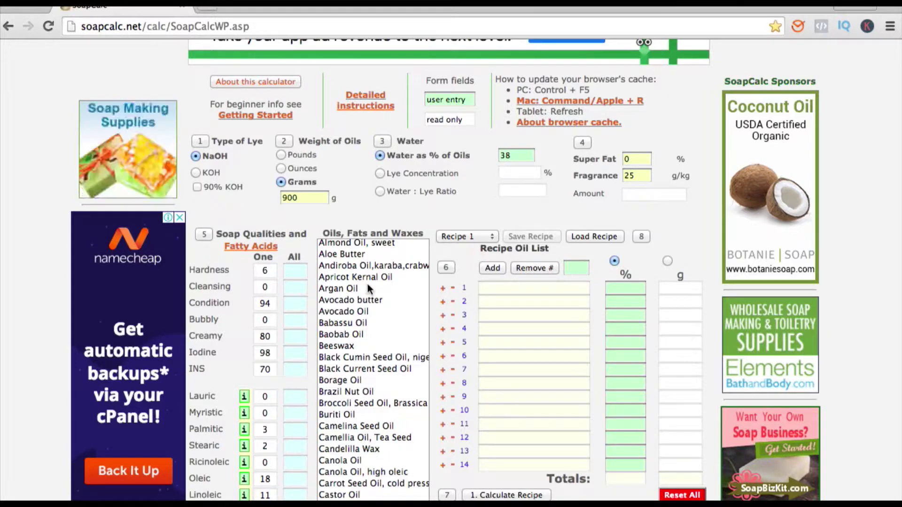
scroll(367, 283, down, 2)
scroll(367, 283, up, 1)
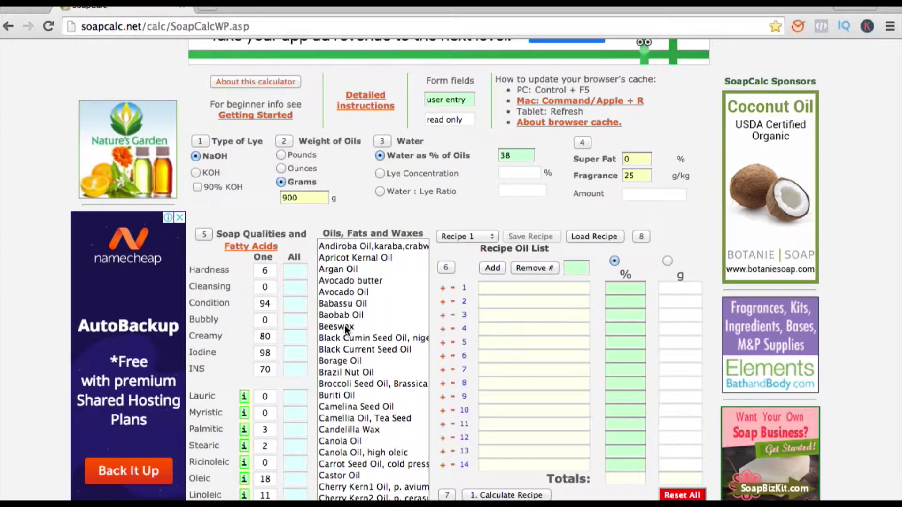
scroll(345, 325, down, 8)
scroll(360, 390, down, 15)
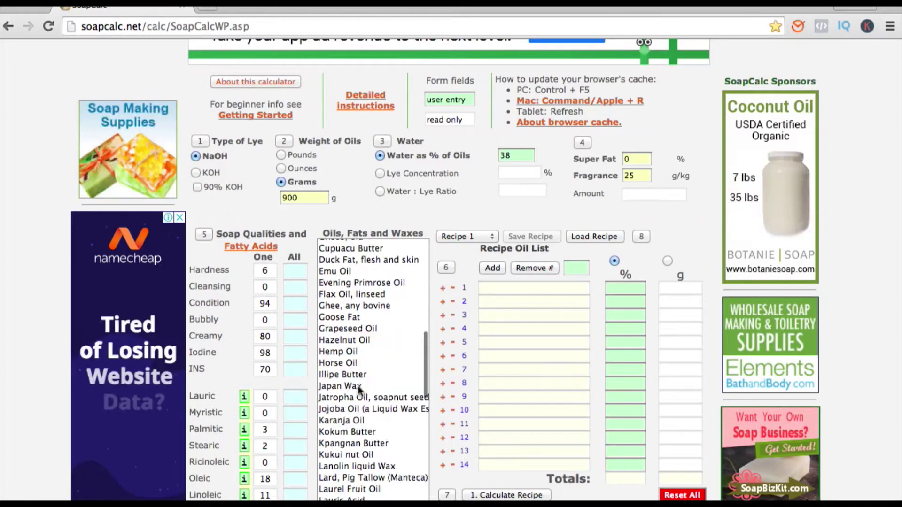
scroll(368, 404, down, 9)
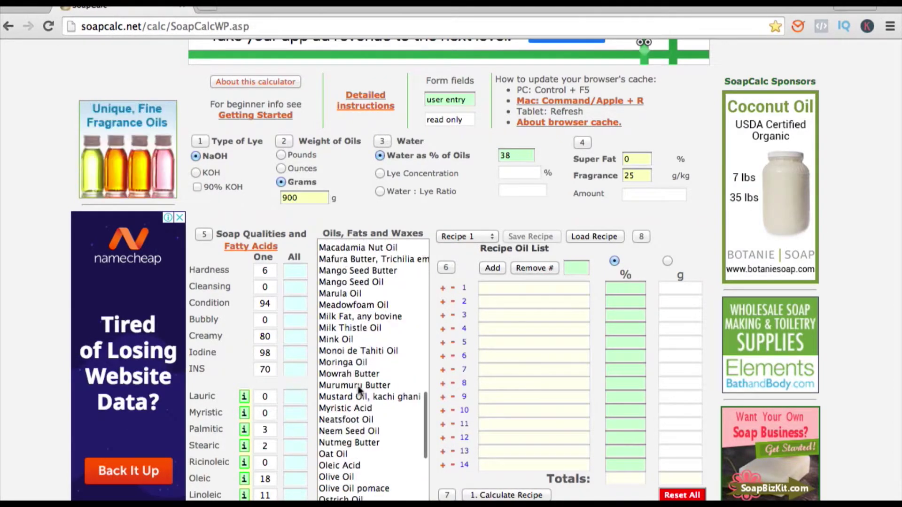
click(376, 435)
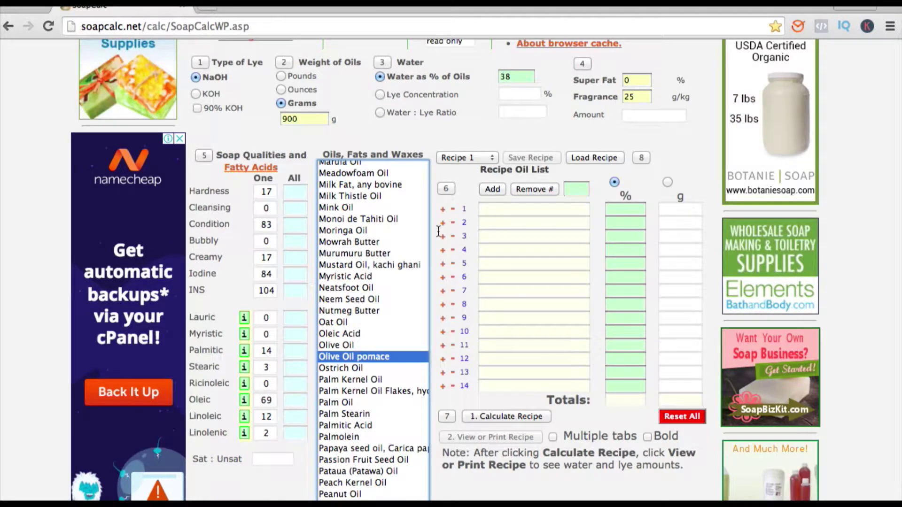
click(443, 211)
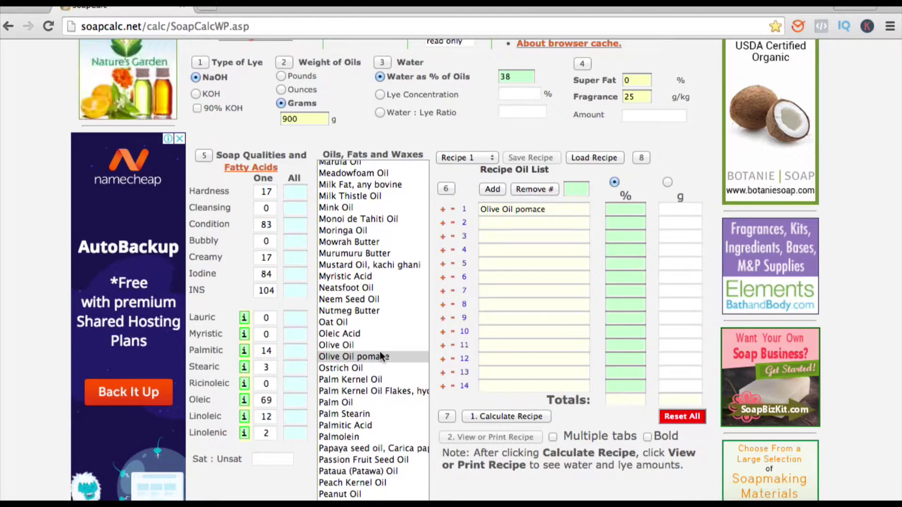
Add Coconut Oil, fractionated to the recipe oil list as the second oil
scroll(366, 369, down, 5)
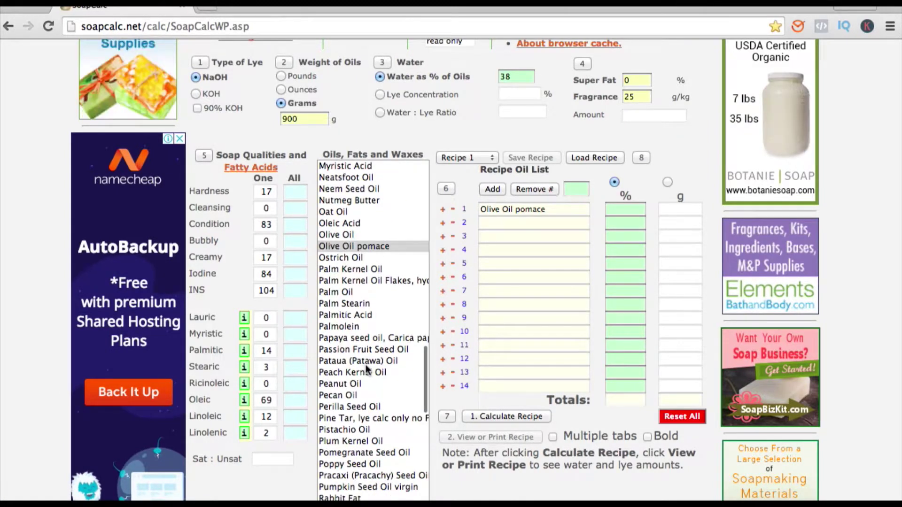
scroll(365, 404, down, 2)
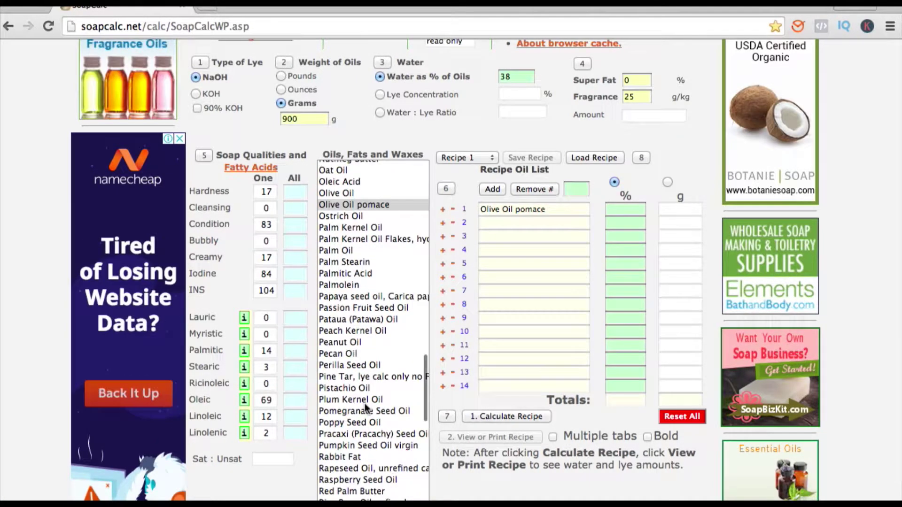
scroll(365, 414, up, 10)
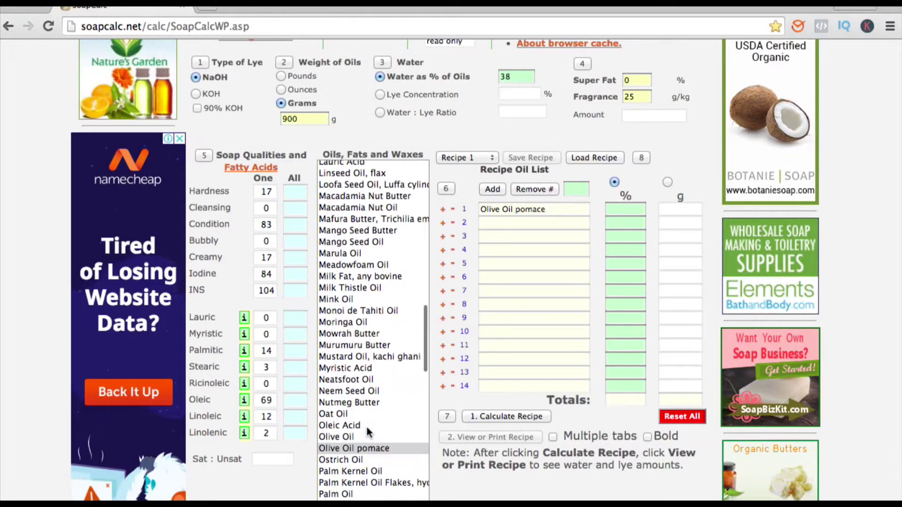
scroll(367, 427, up, 12)
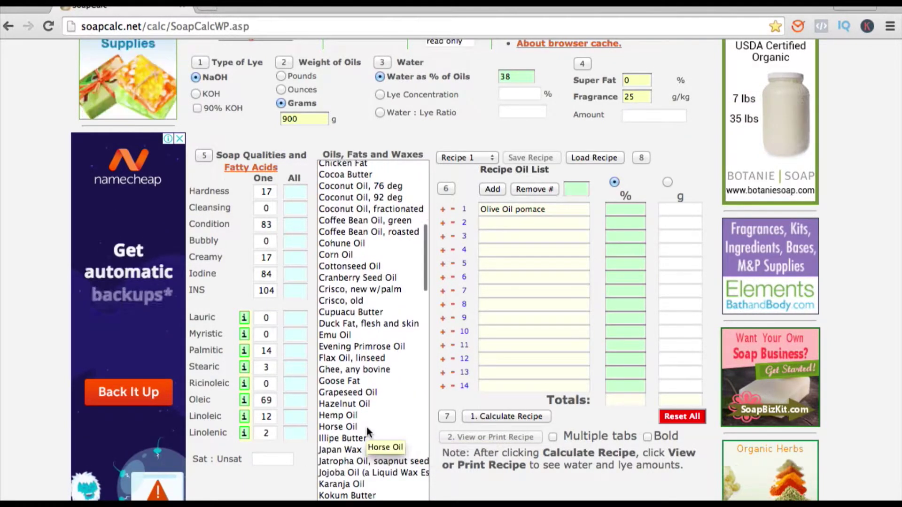
click(370, 220)
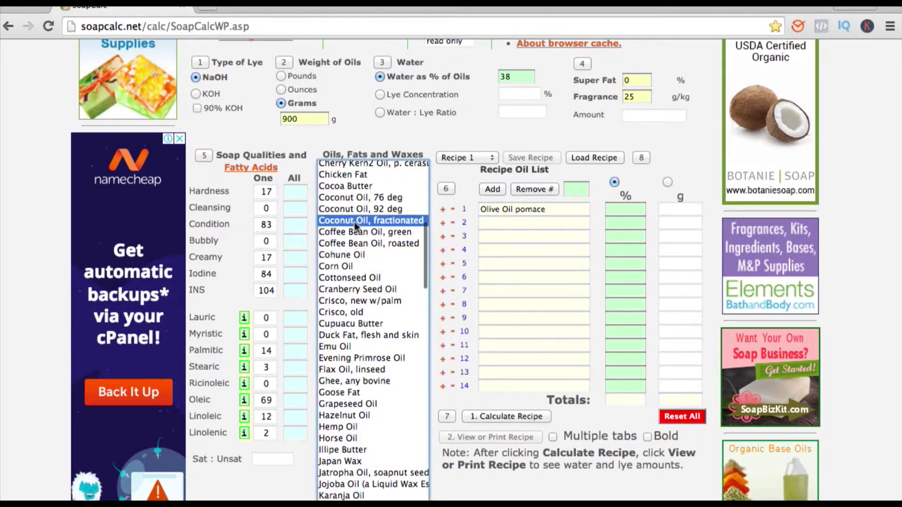
click(443, 223)
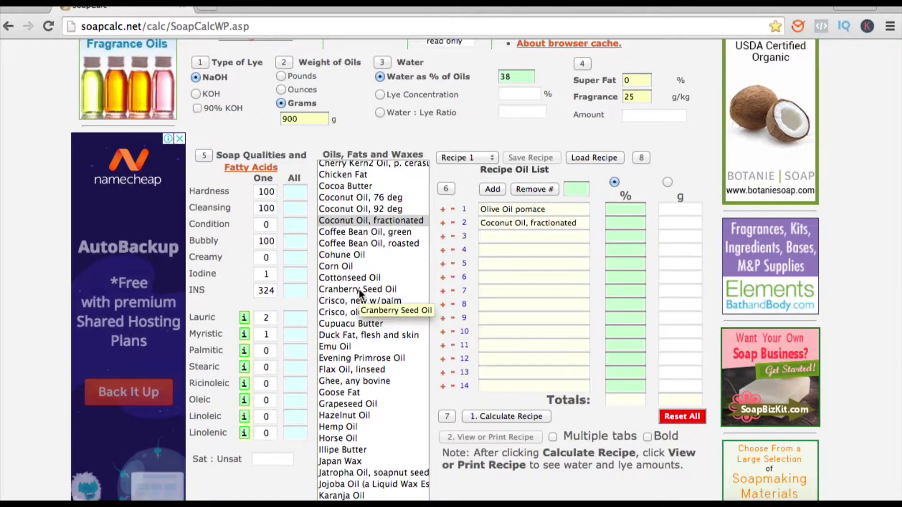
Add Shea Butter to the recipe oil list as the third ingredient
scroll(360, 294, down, 4)
scroll(356, 327, down, 18)
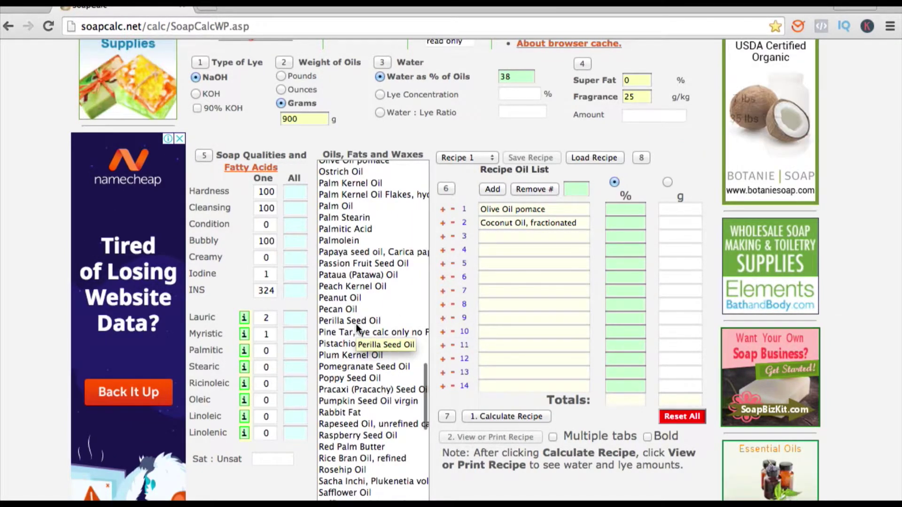
scroll(354, 382, down, 3)
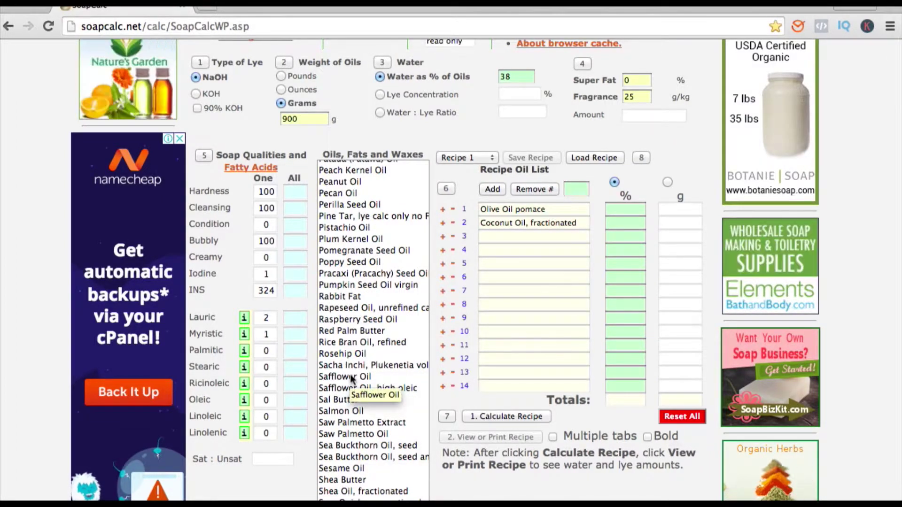
scroll(352, 378, down, 2)
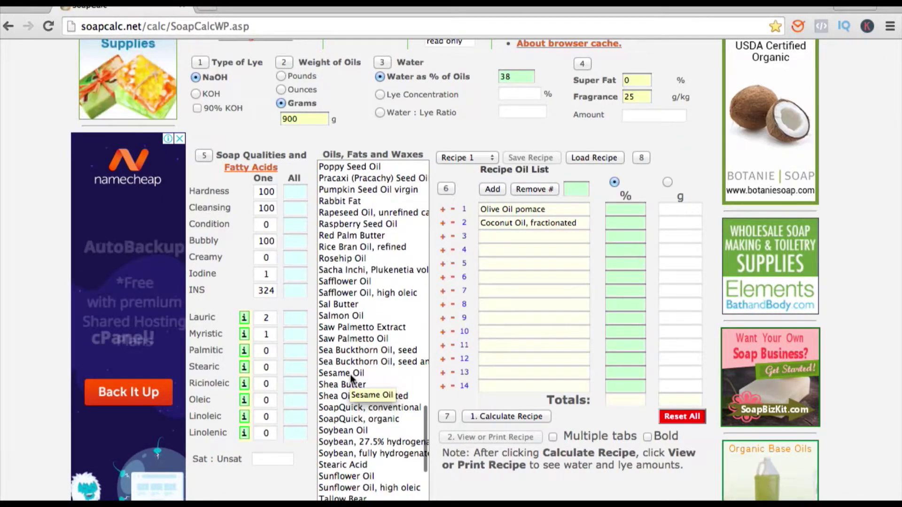
click(339, 384)
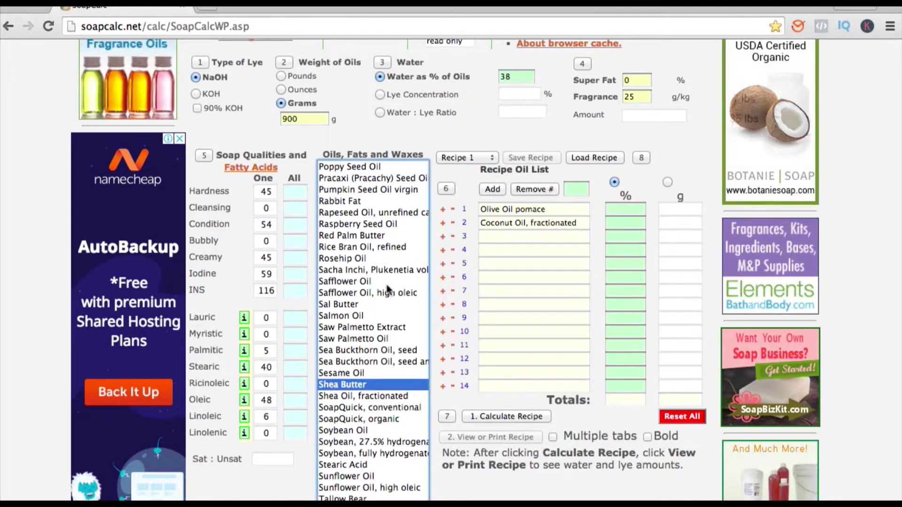
click(442, 236)
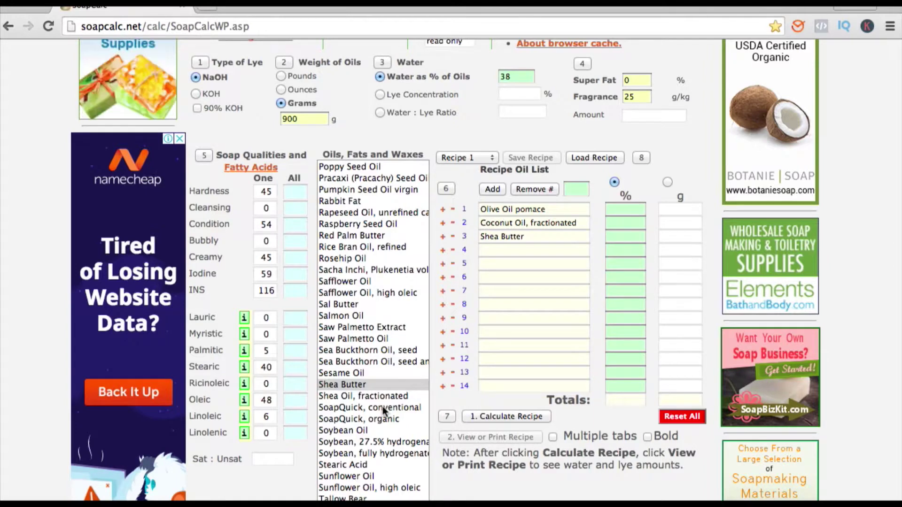
Add regular Sunflower Oil to the recipe oil list as the fourth ingredient
scroll(382, 407, down, 2)
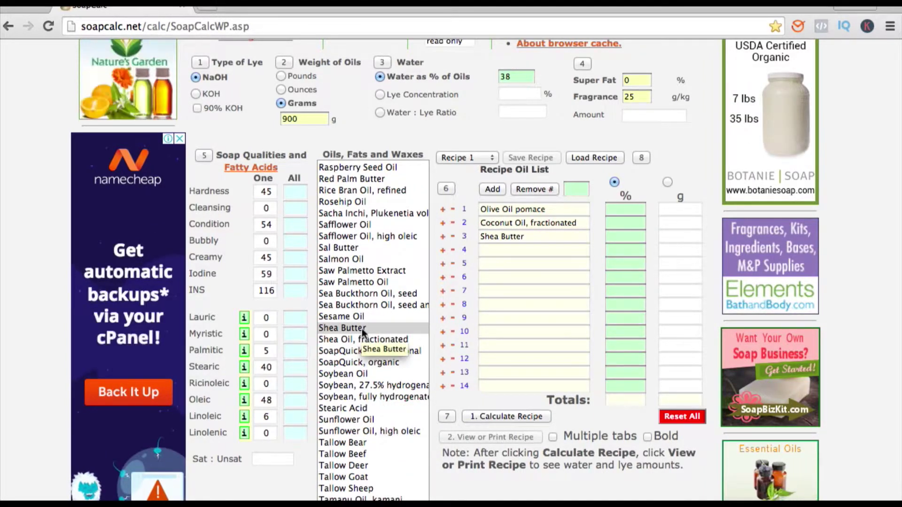
click(351, 419)
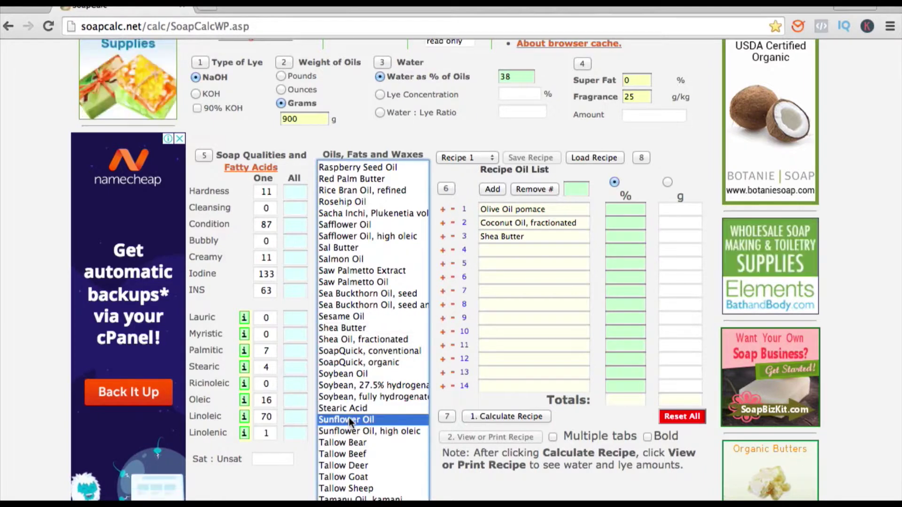
click(443, 254)
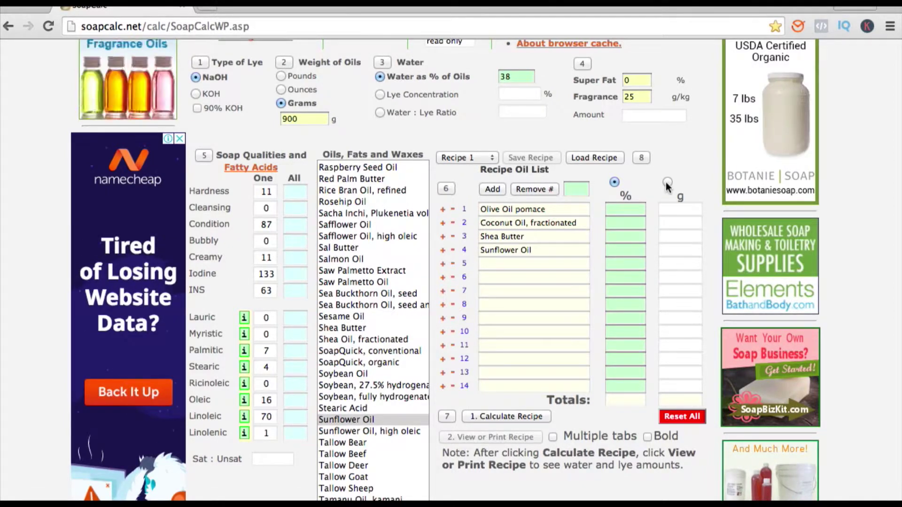
Switch the recipe oil amounts from percent to grams and enter 550 g for Olive Oil pomace
click(666, 182)
click(676, 210)
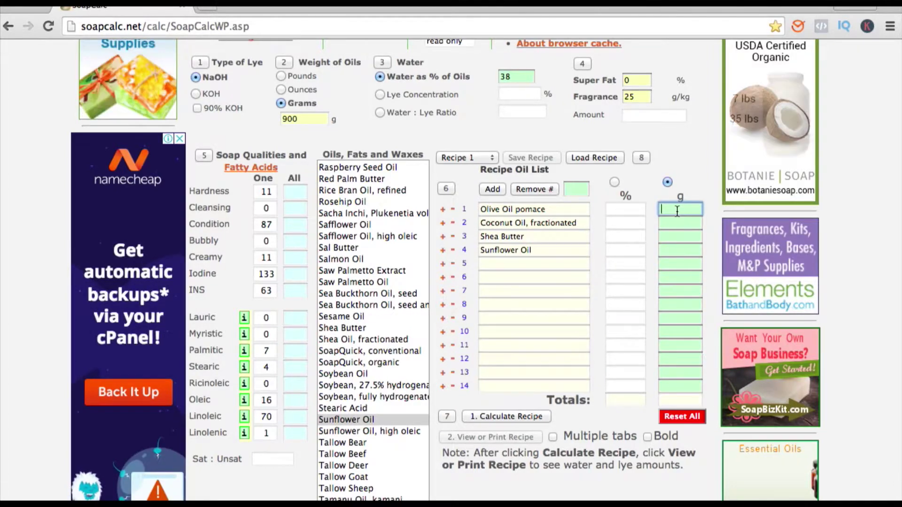
text(550)
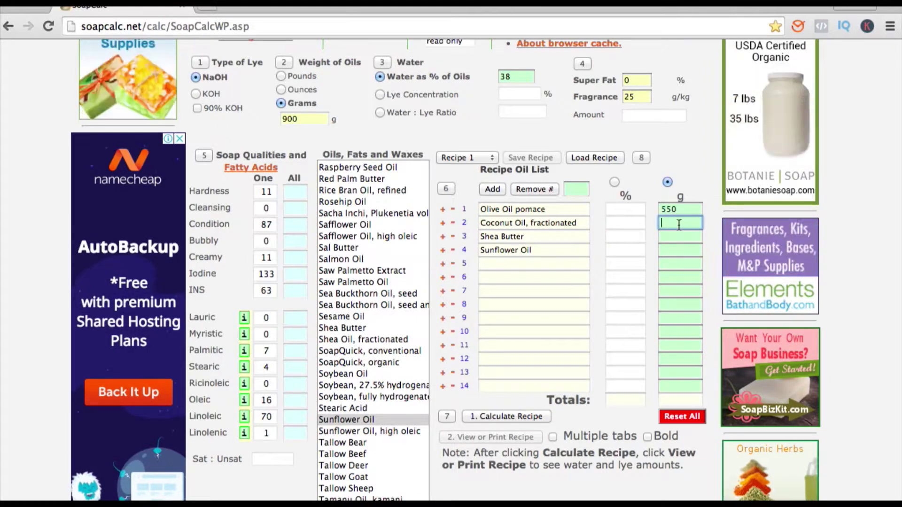
Enter 250 g for Coconut Oil, fractionated and 50 g each for Shea Butter and Sunflower Oil, then calculate the recipe
text(250)
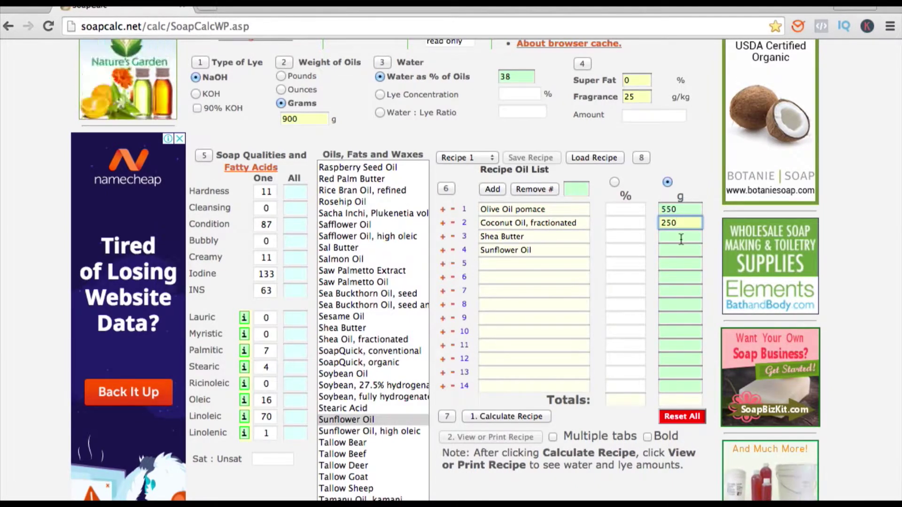
click(672, 238)
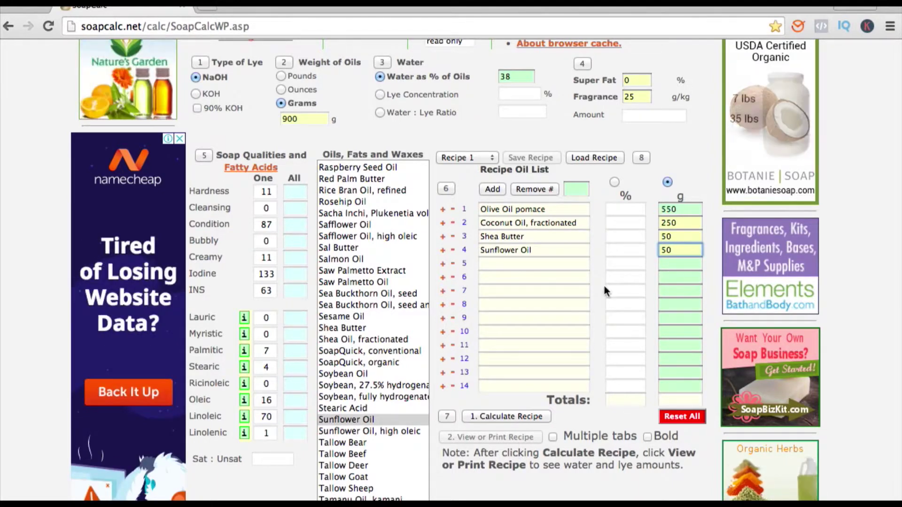
scroll(564, 313, down, 3)
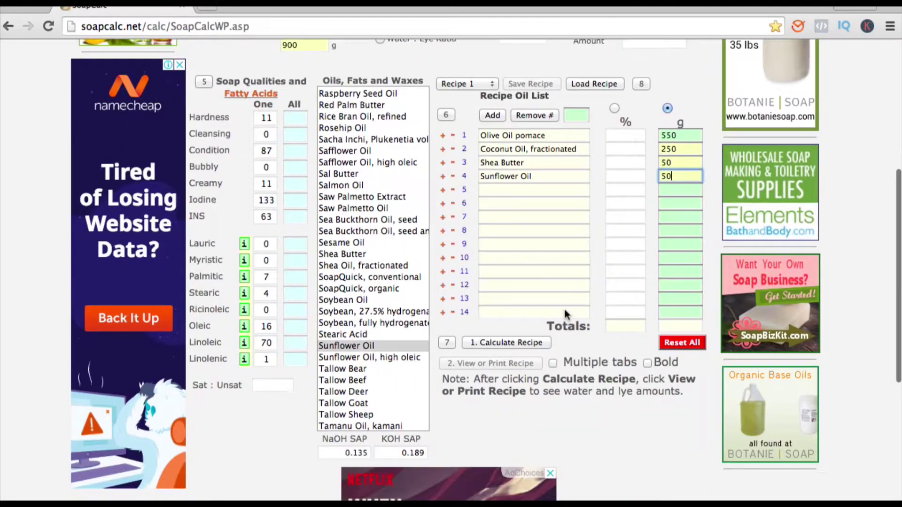
click(503, 345)
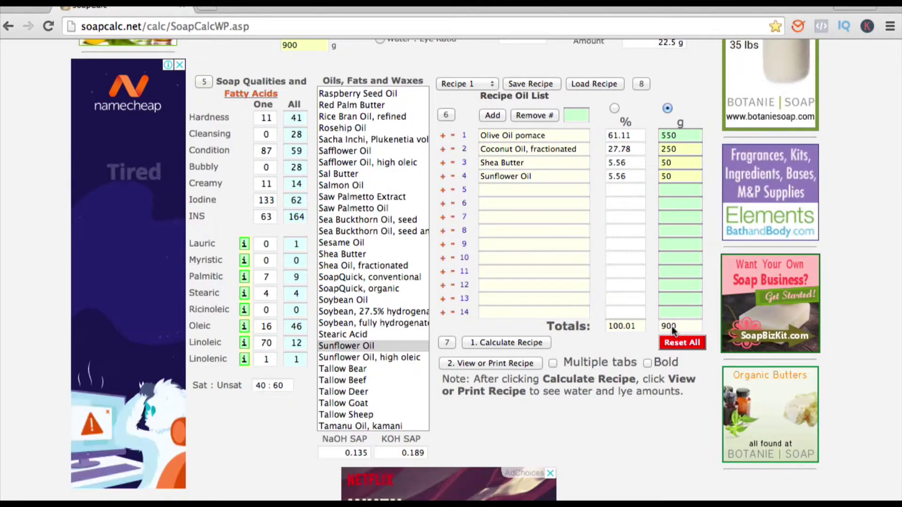
Open the printable view of the calculated recipe and name the recipe Turmeric Soap
scroll(672, 329, up, 3)
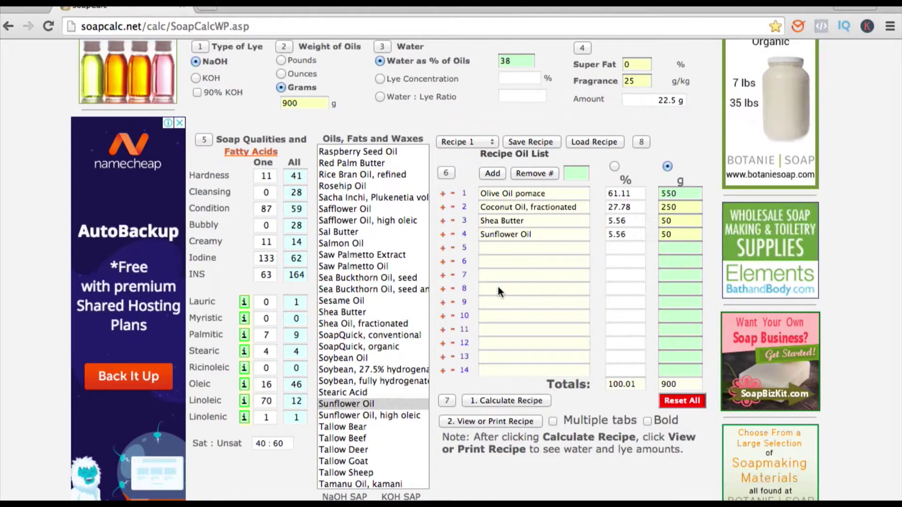
click(486, 422)
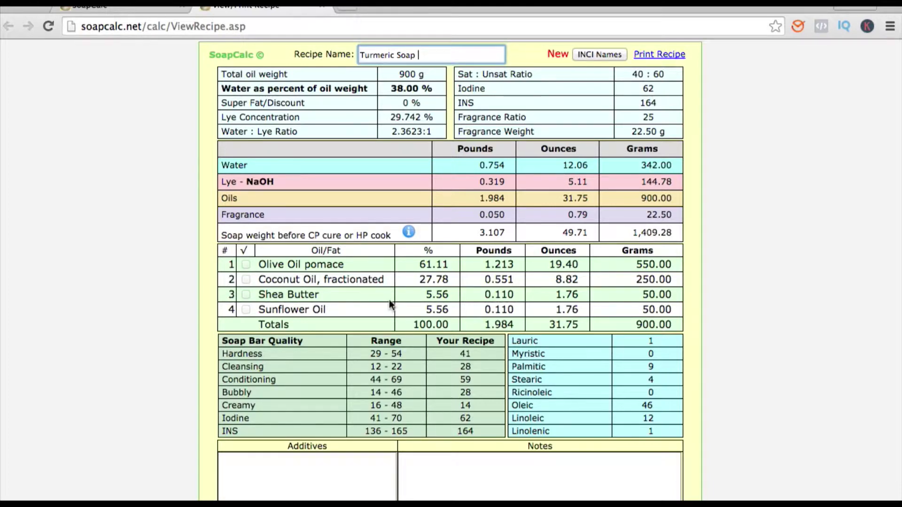
Review the recipe's water, lye, oil and fragrance weights, the individual oil amounts and the soap bar quality ranges
scroll(389, 301, down, 1)
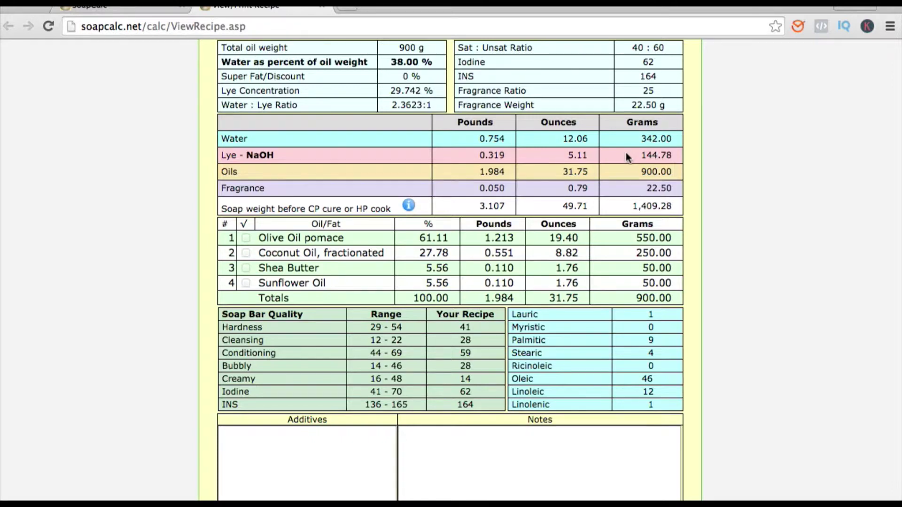
scroll(627, 156, up, 1)
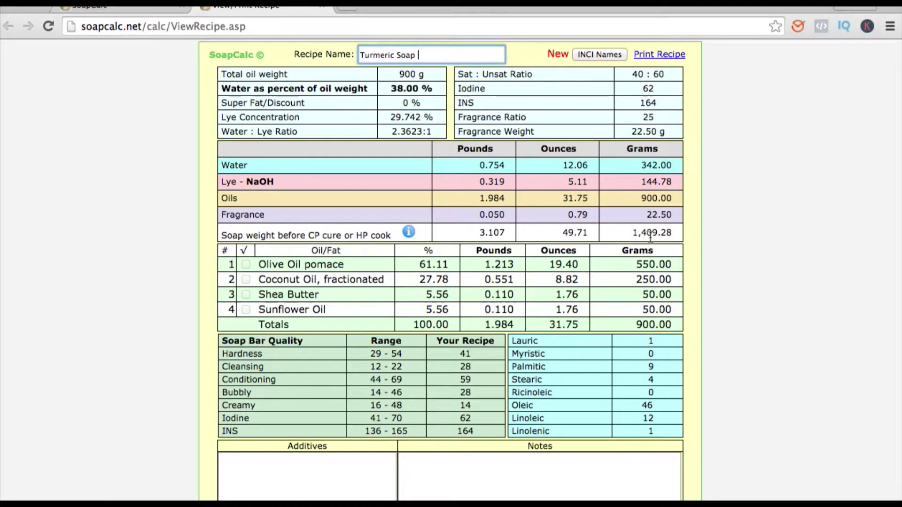
scroll(650, 238, down, 1)
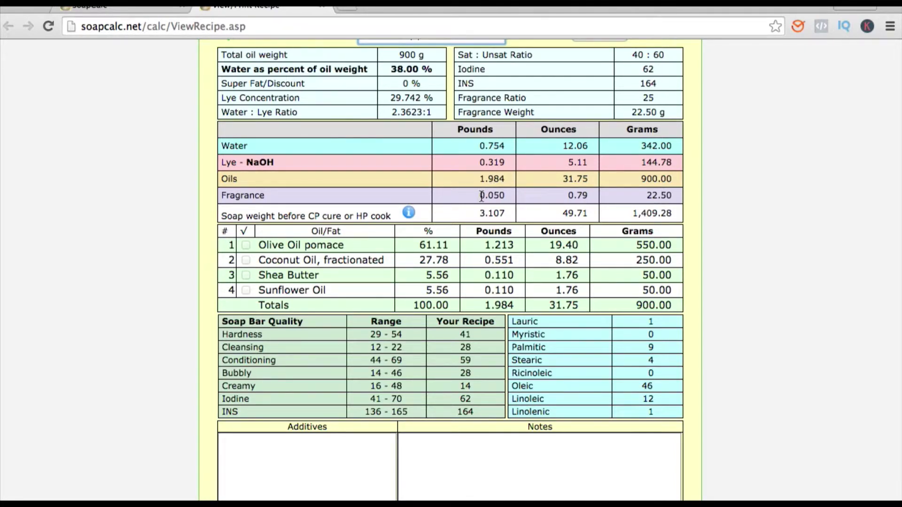
scroll(484, 226, down, 3)
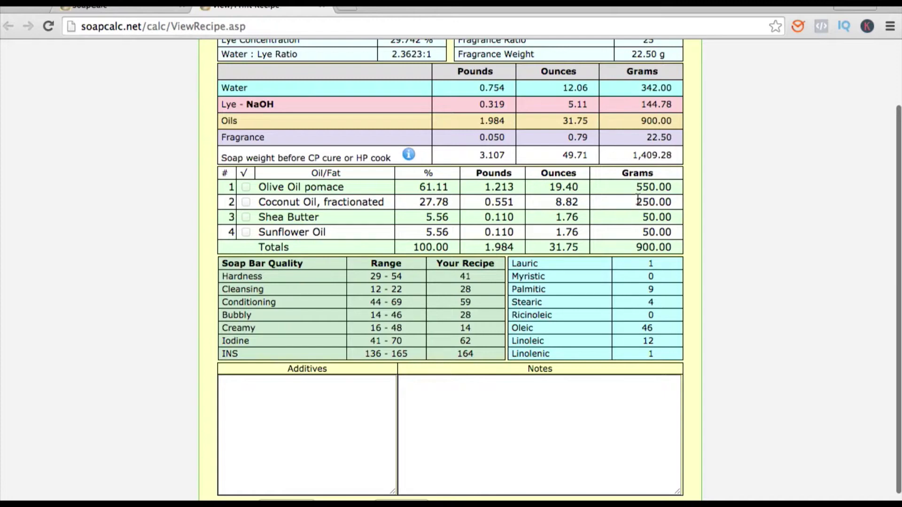
scroll(637, 199, down, 1)
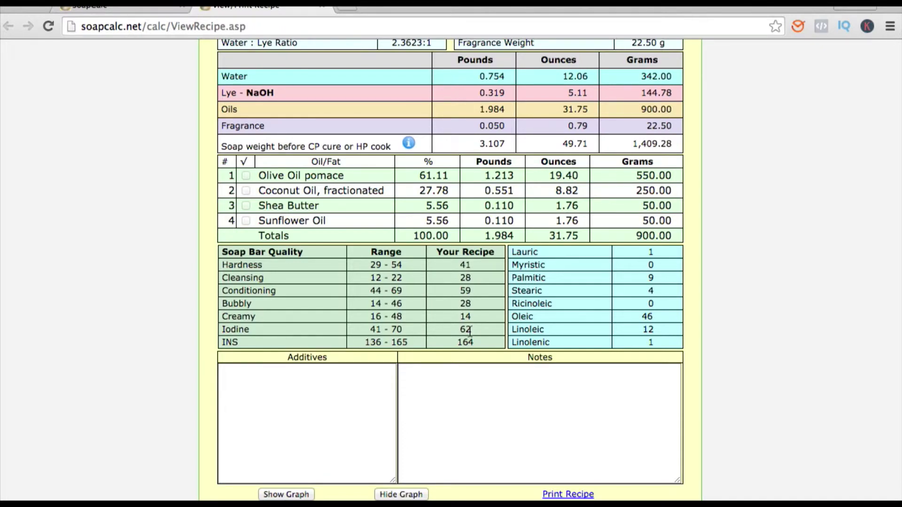
Enter "1 Tbsp turmeric powder" in the recipe's additives, followed by a blank line
scroll(513, 309, down, 1)
click(266, 383)
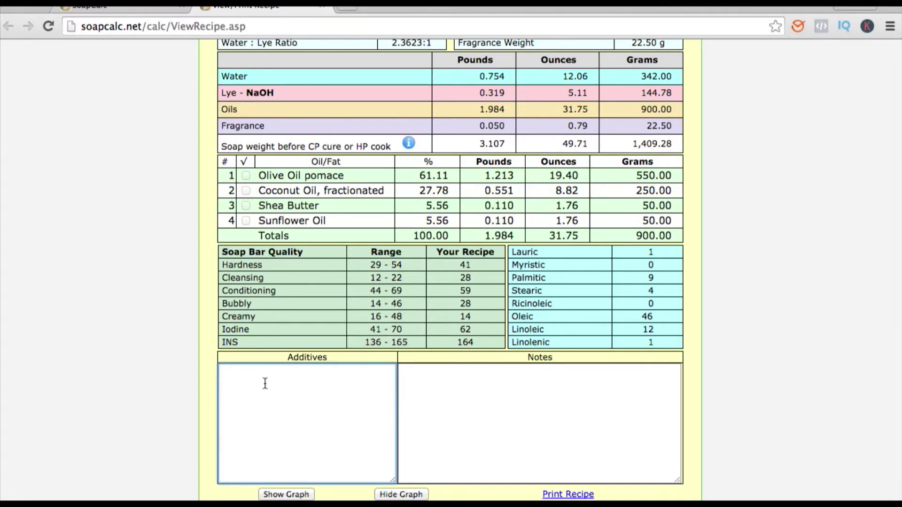
text(1 Tbsp turmeric powder)
key(Return)
key(Return)
Add "11g Lemongrass essentials" and "11g Frankincense" on separate lines below the turmeric powder in the additives
text(1)
text(0)
key(BackSpace)
text(1g Lemong)
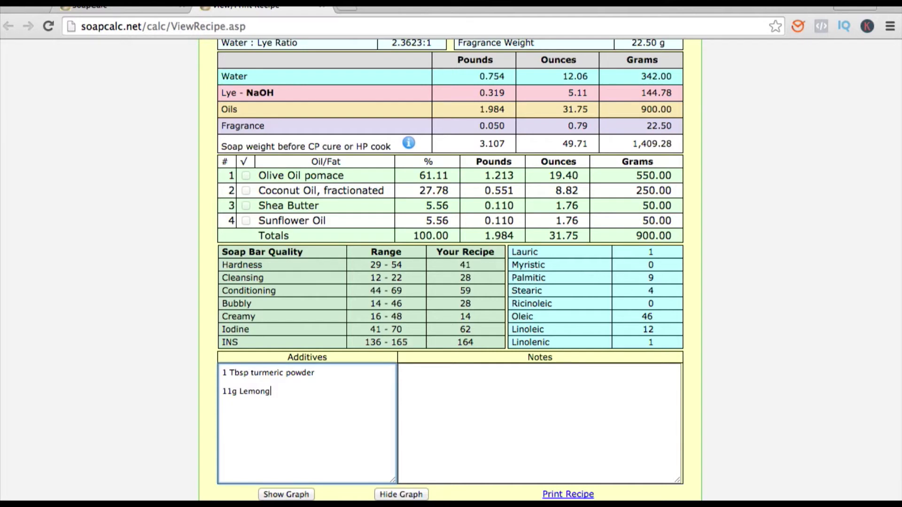
text(rass essentials)
key(Return)
text(11g)
text(Fra)
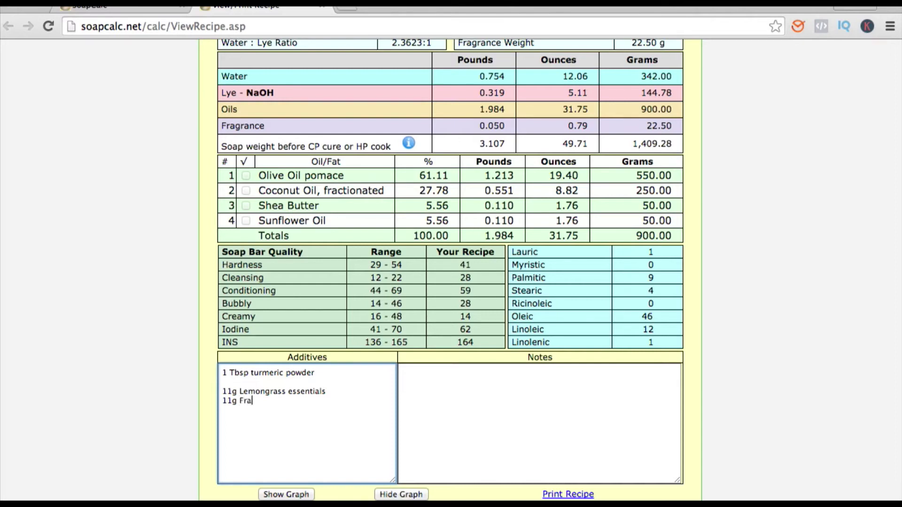
text(nkincense)
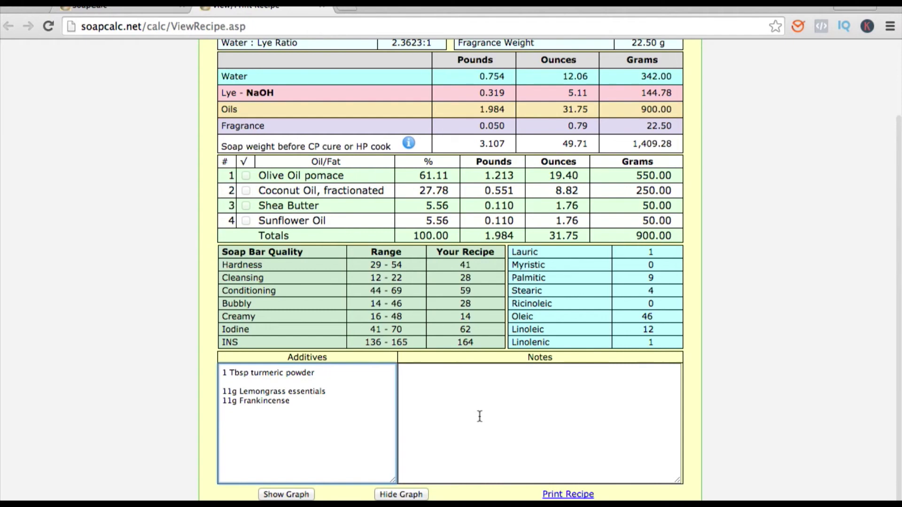
Open the print dialog for the Turmeric Soap recipe
click(566, 494)
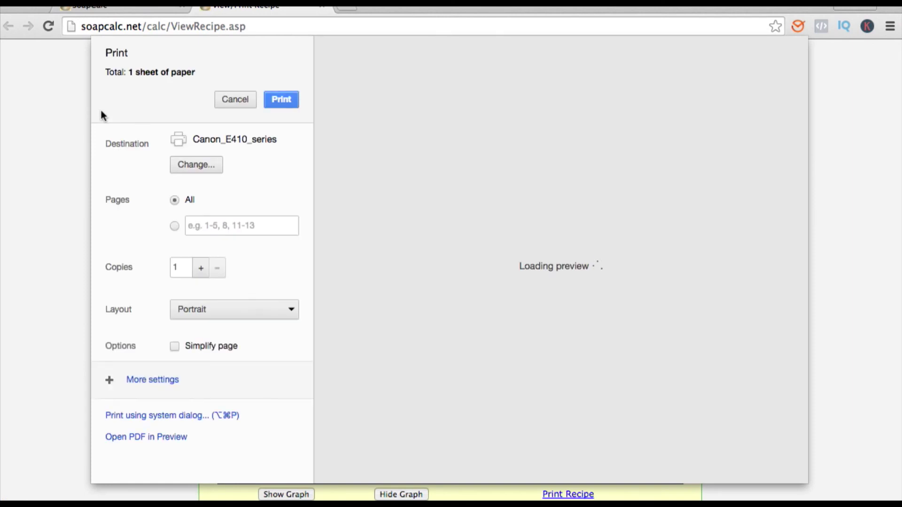